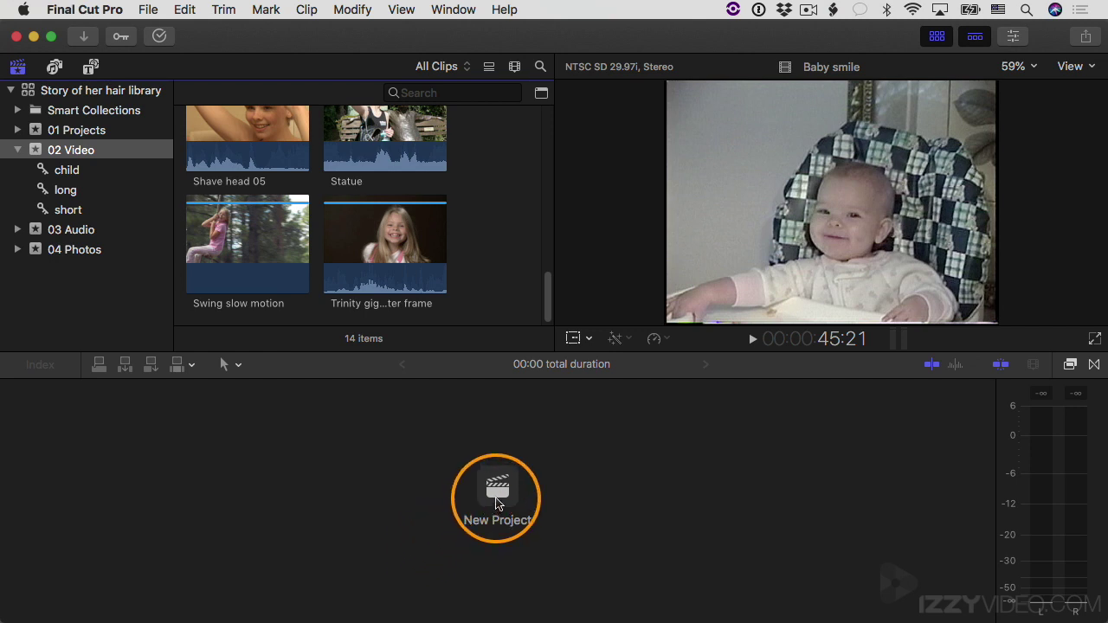
Start a new project from the File menu and name it 'Hair Story v 1'
click(150, 9)
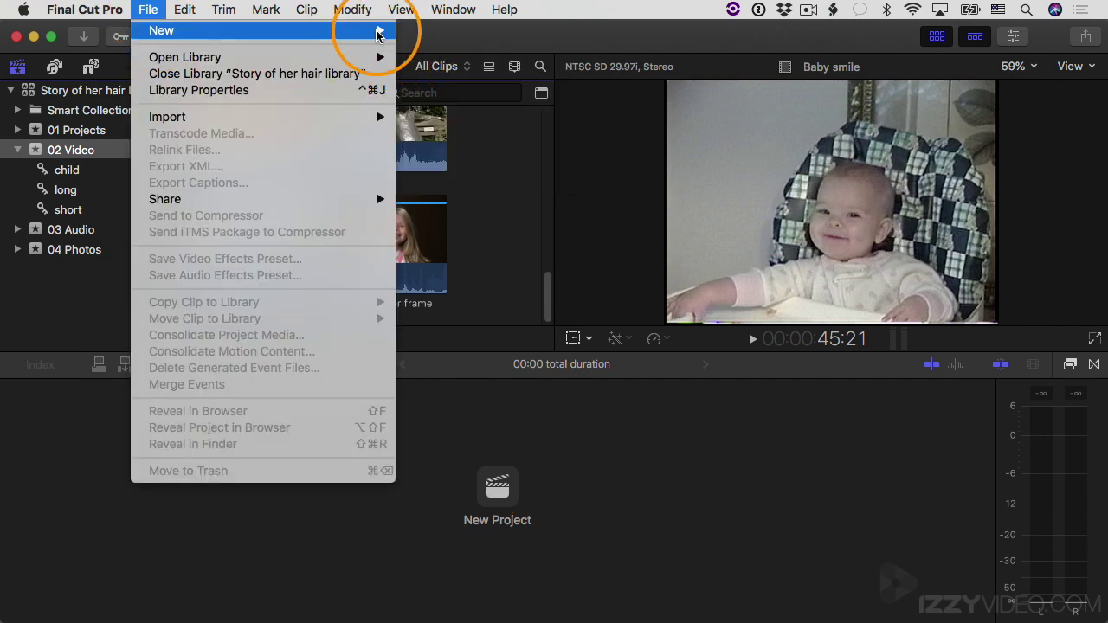
mouse_move(378, 35)
click(437, 33)
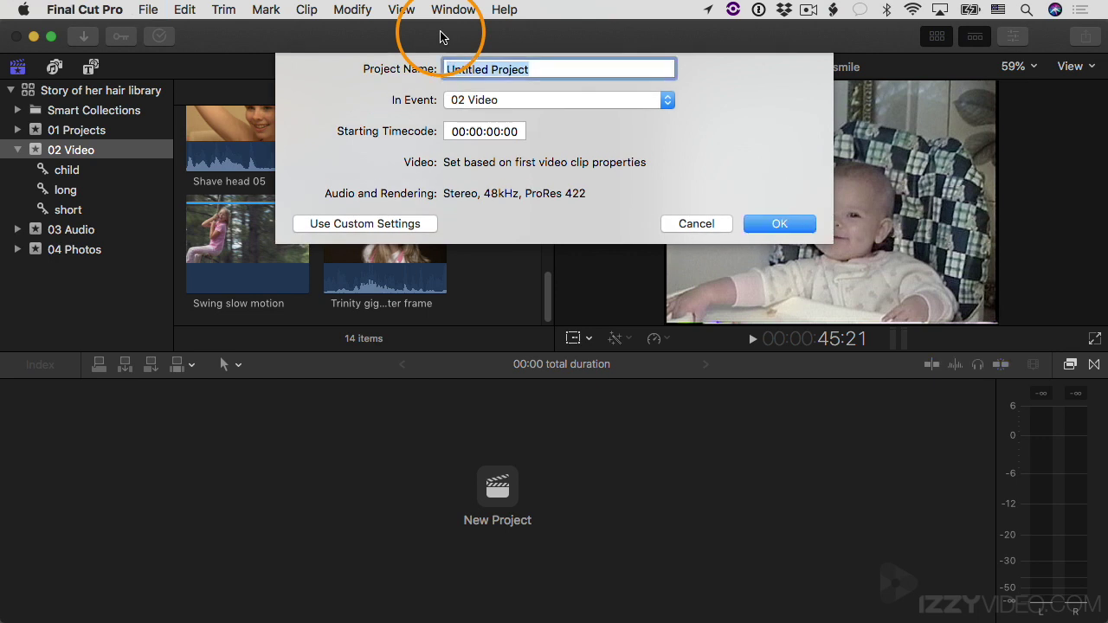
text(Hair Story v 1)
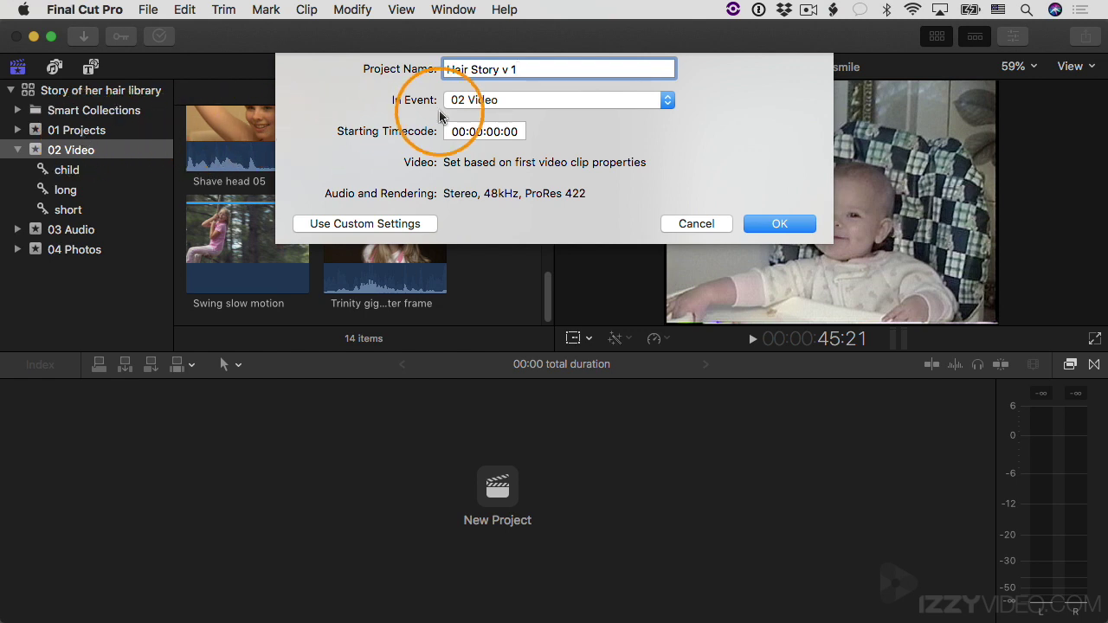
Place the project in the 01 Projects event, keep automatic format settings, and create it
click(510, 101)
click(512, 84)
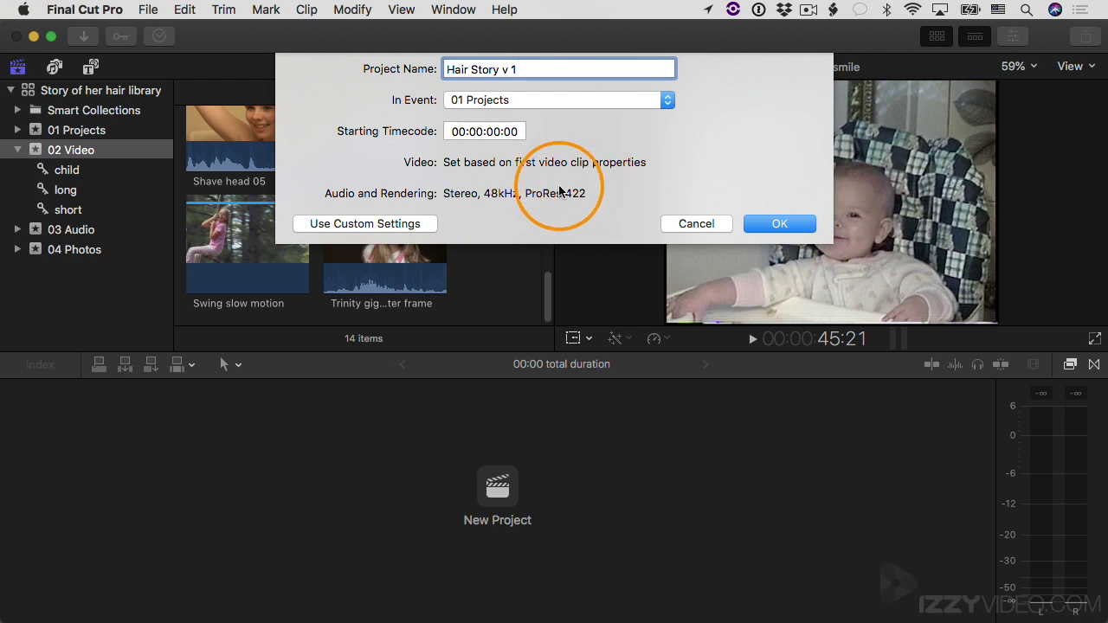
click(353, 227)
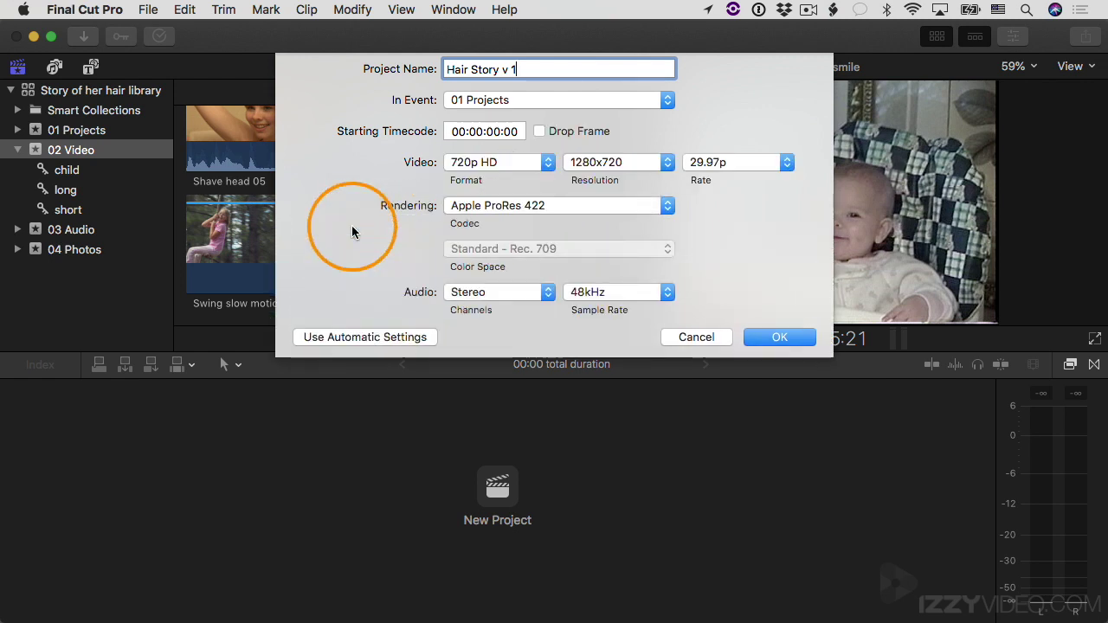
click(459, 165)
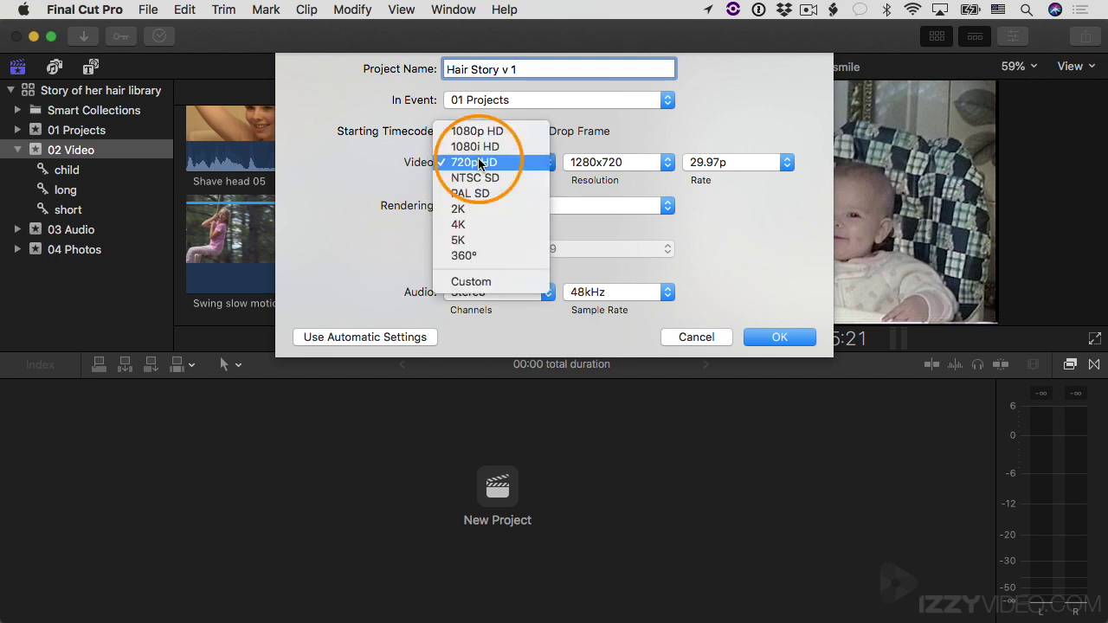
click(492, 131)
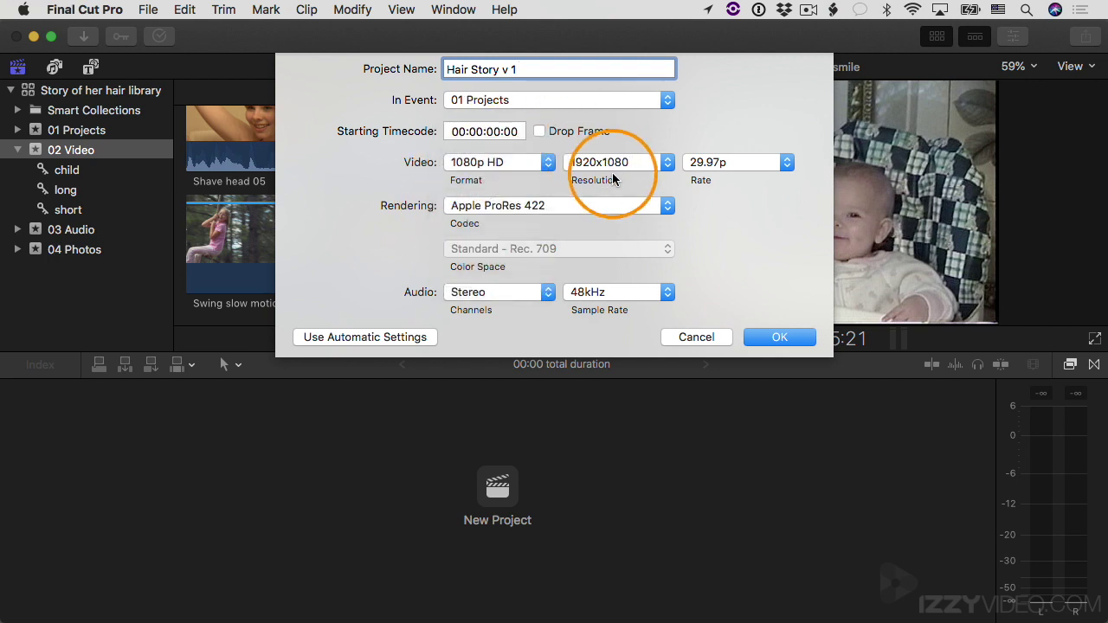
click(628, 165)
click(650, 162)
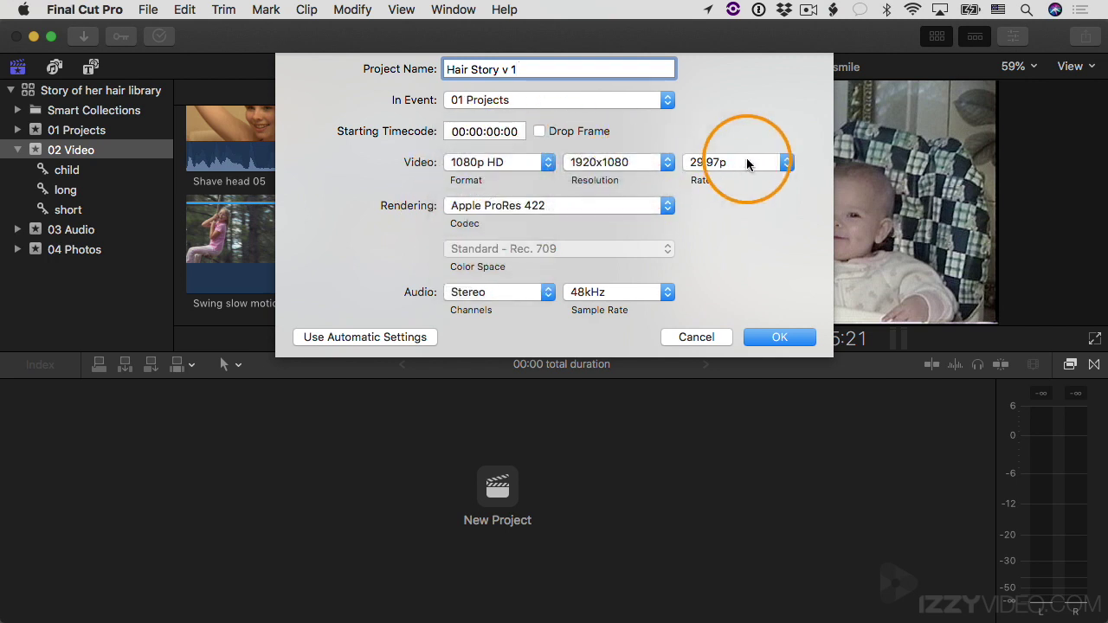
click(750, 164)
click(752, 165)
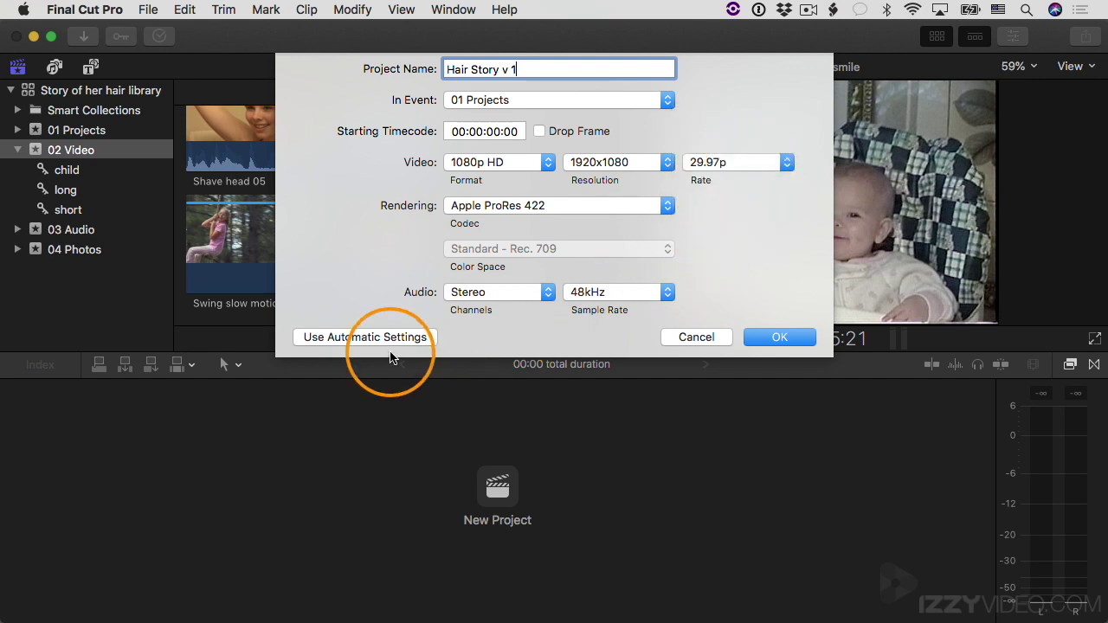
click(358, 340)
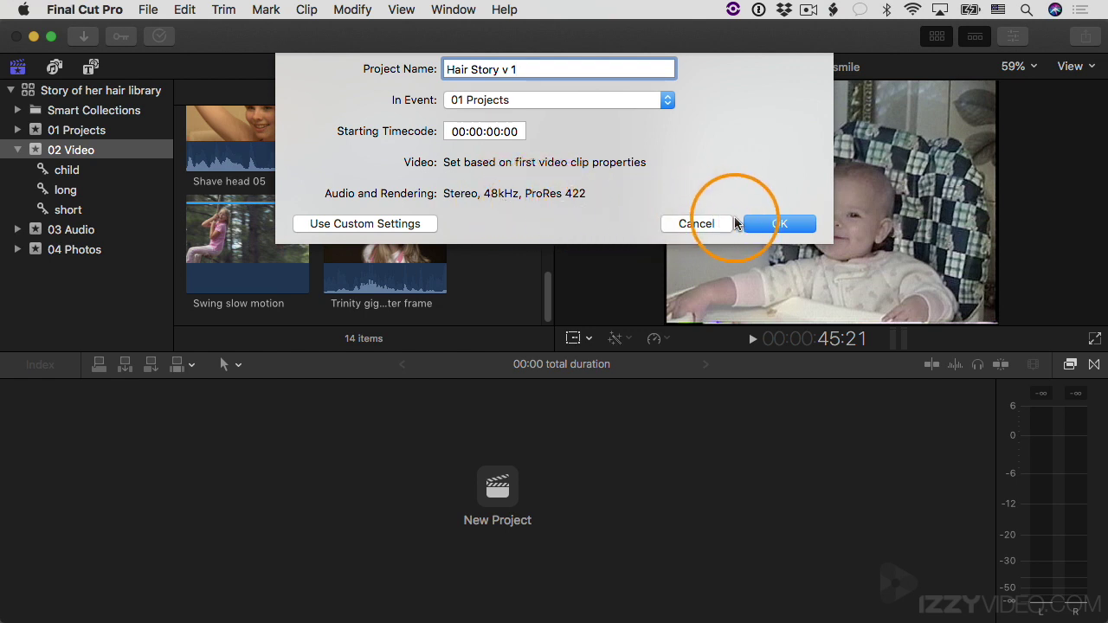
click(778, 224)
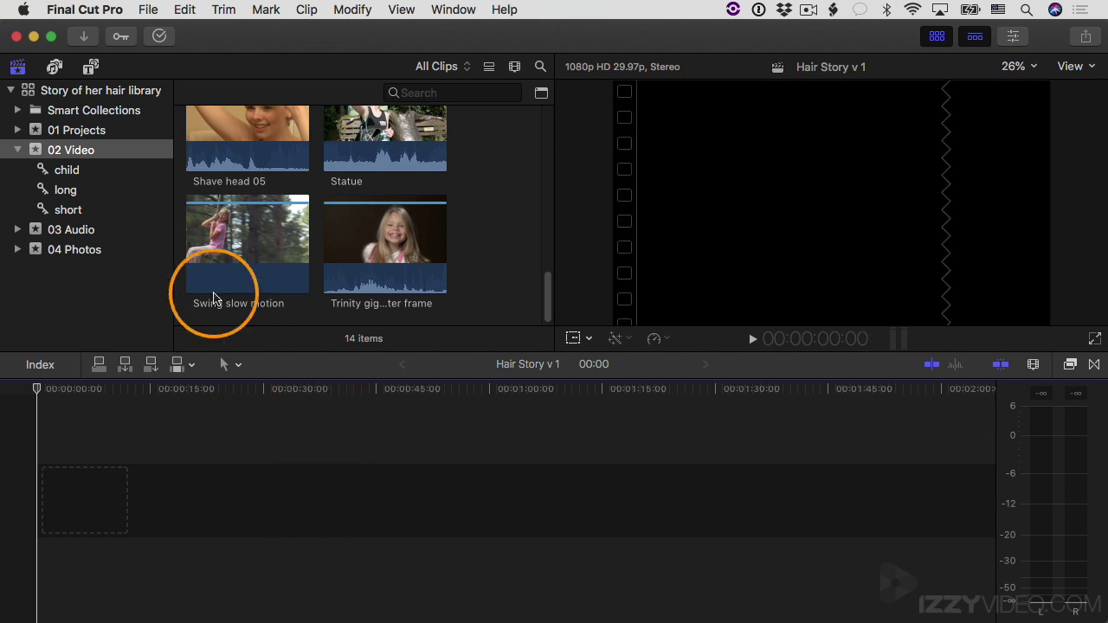
Open the 01 Projects event and select the Hair Story v 1 project
click(87, 138)
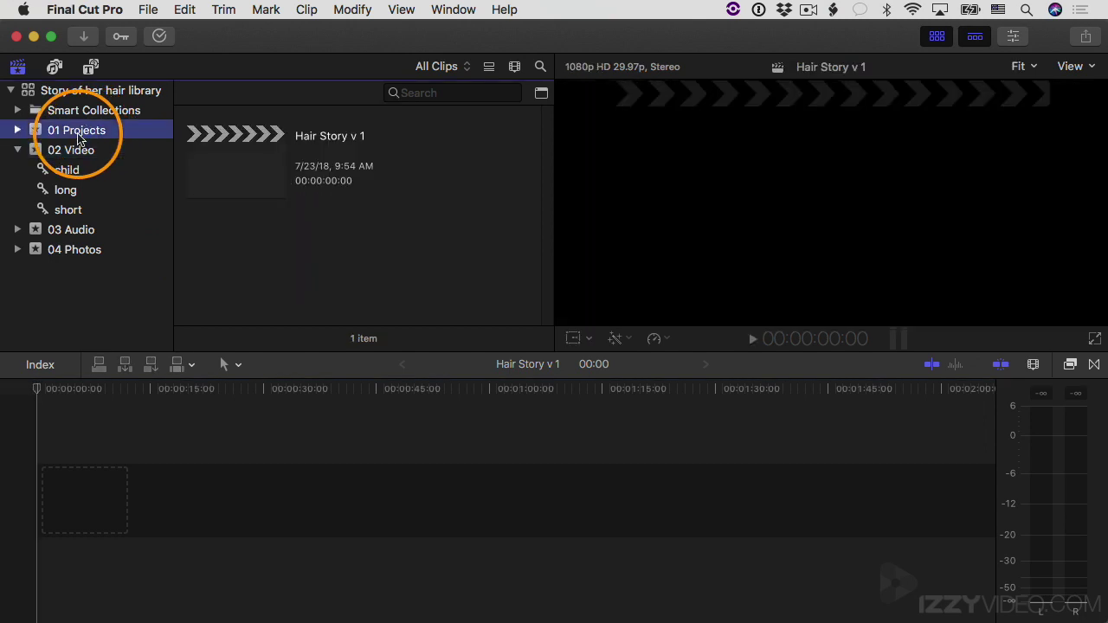
click(253, 140)
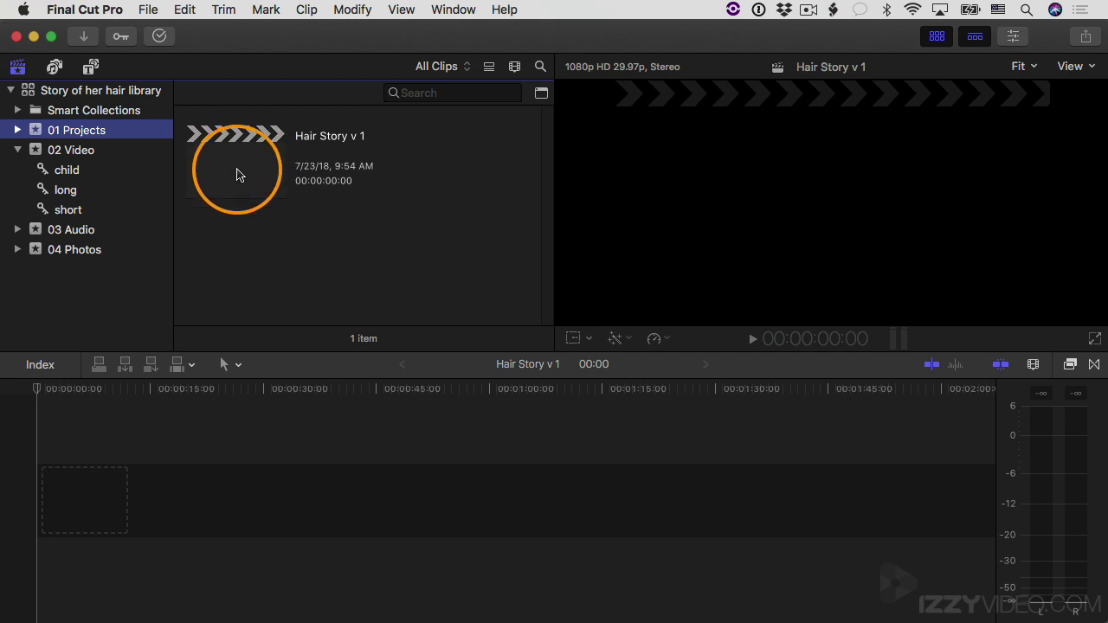
Show the 02 Video clips in list view with an added Frame Size column
click(59, 158)
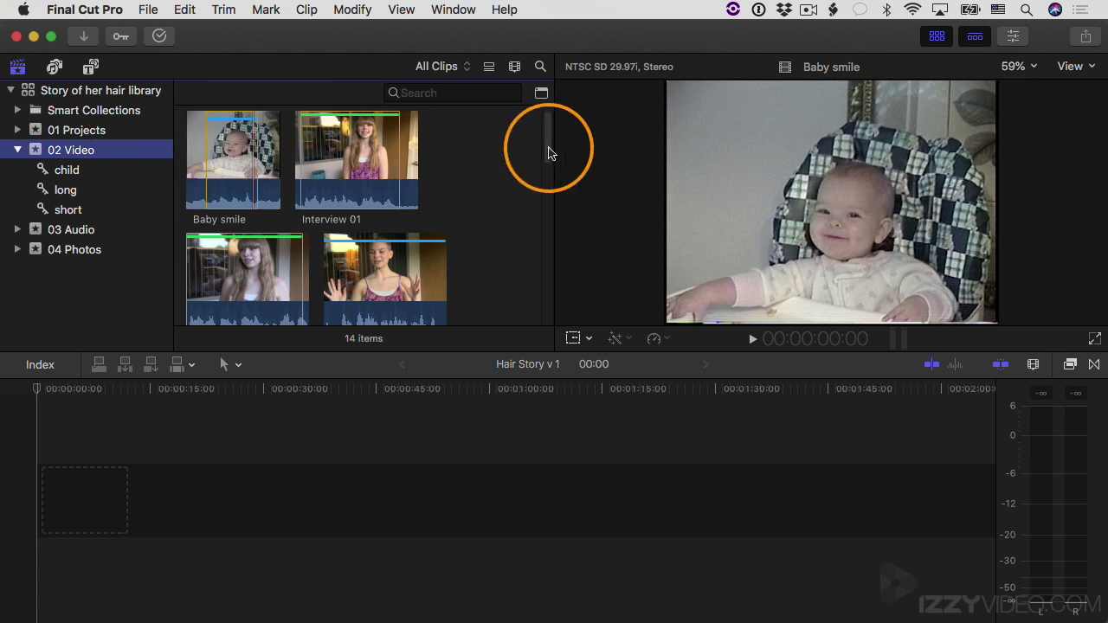
click(490, 68)
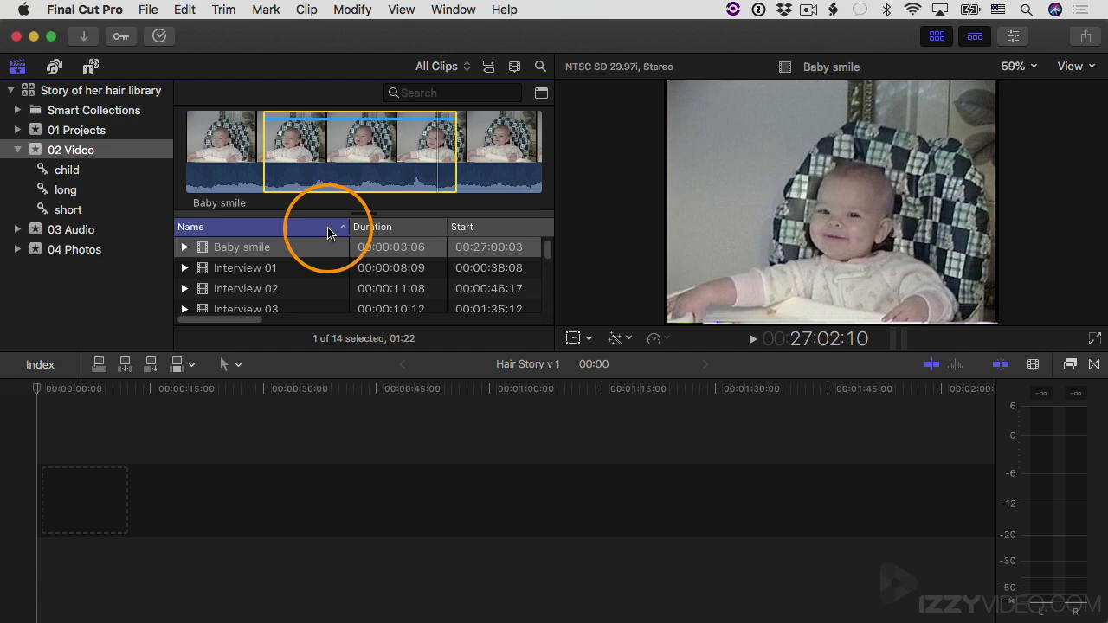
right_click(329, 233)
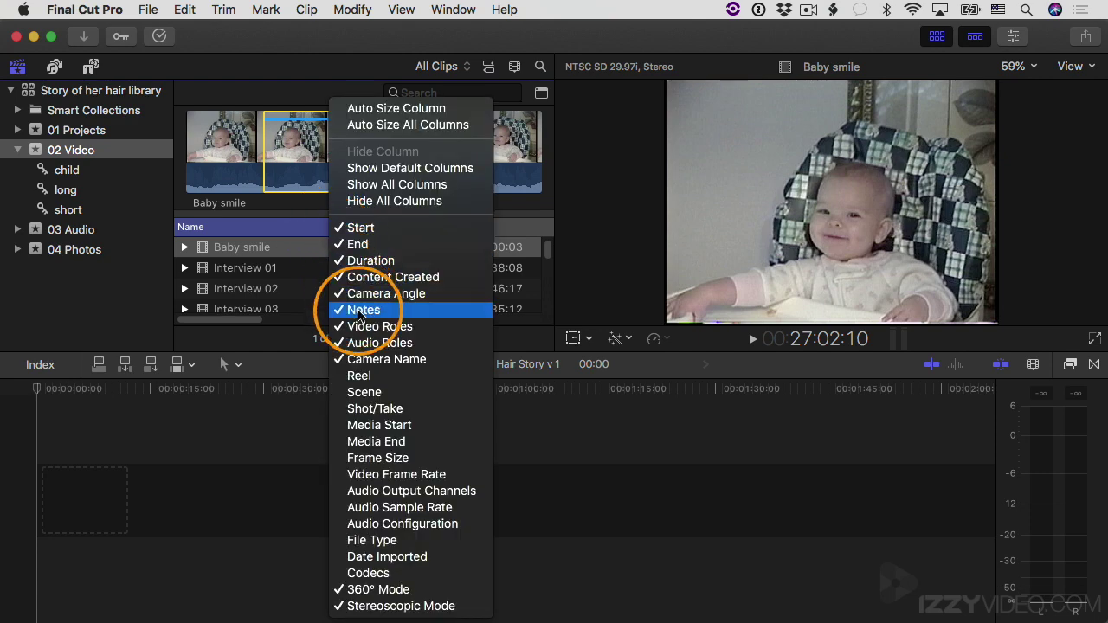
click(426, 457)
drag(226, 323, 481, 324)
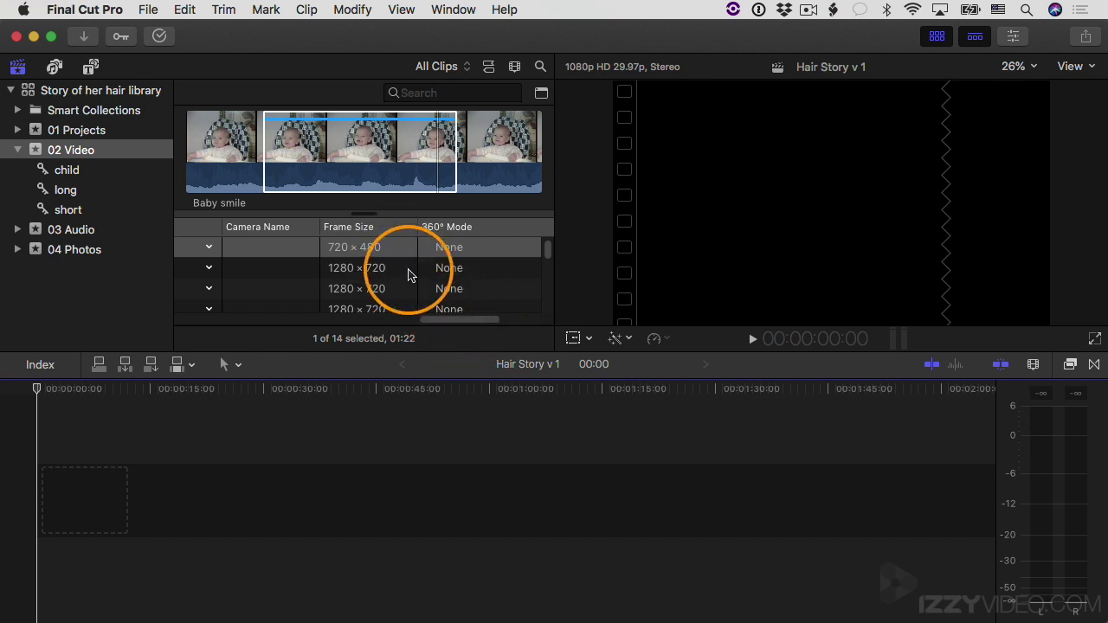
scroll(547, 256, down, 1)
scroll(548, 257, down, 1)
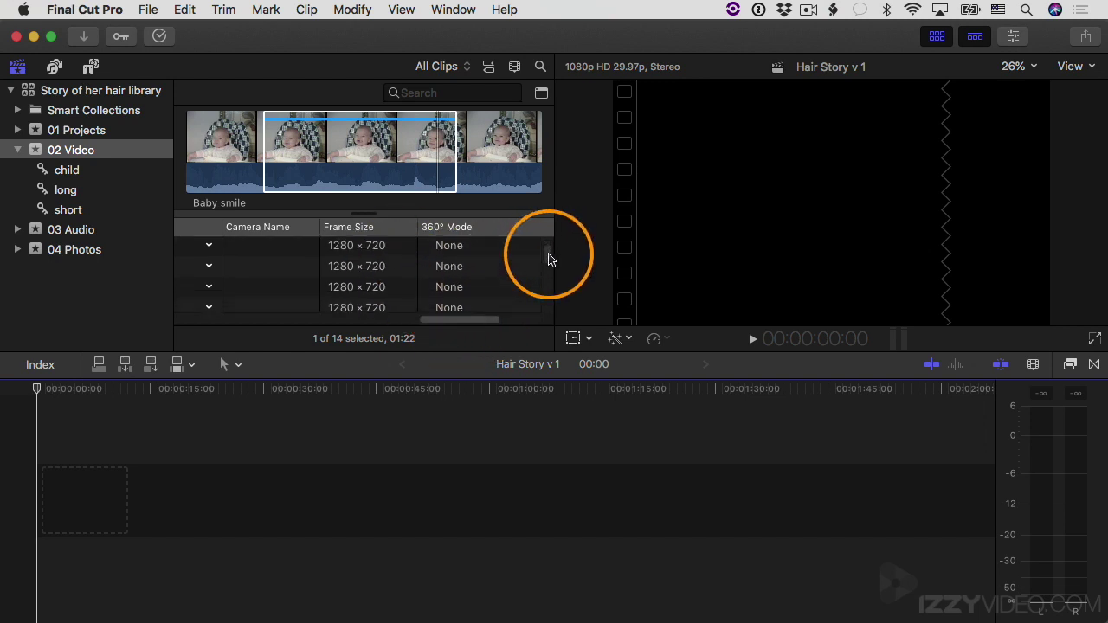
drag(548, 256, 548, 312)
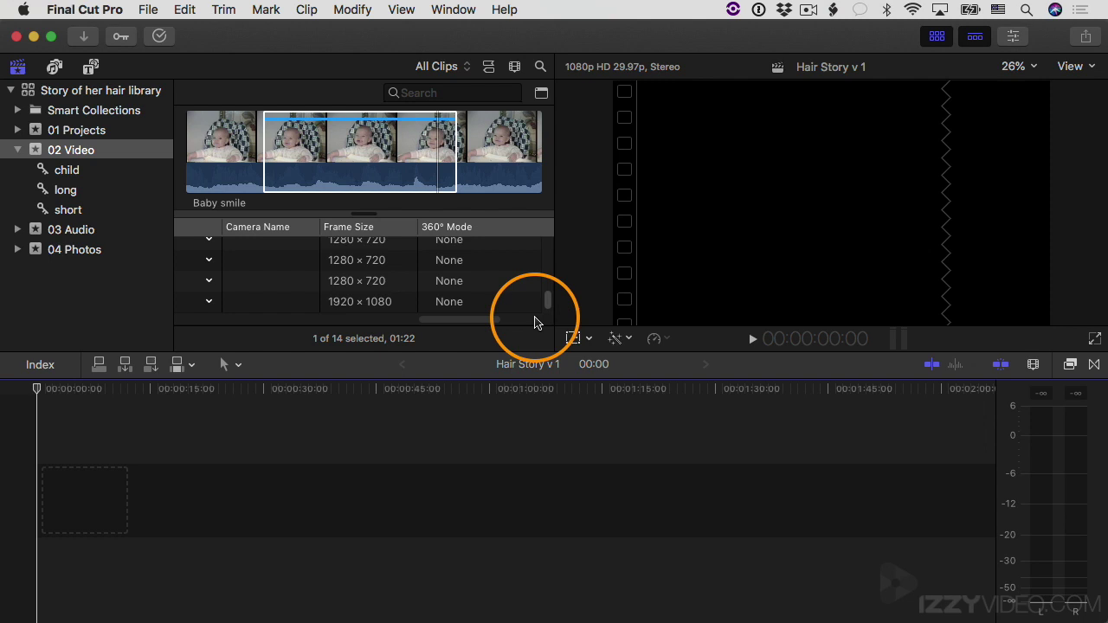
Add the 1920 × 1080 'Trinity giggle enter frame' clip to the empty timeline
click(348, 308)
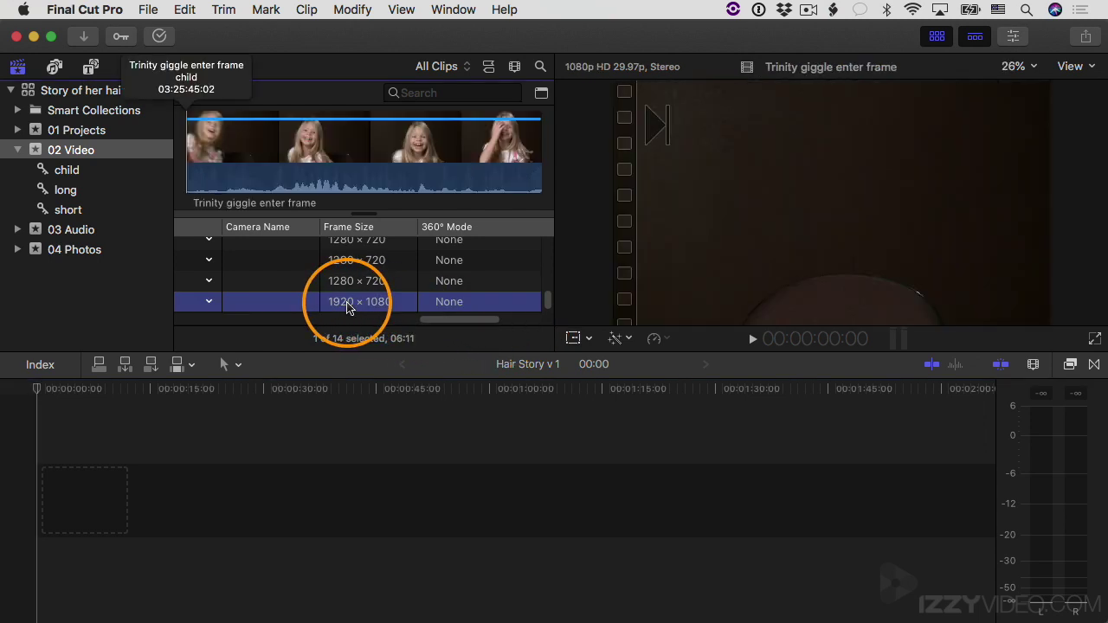
drag(456, 320, 193, 331)
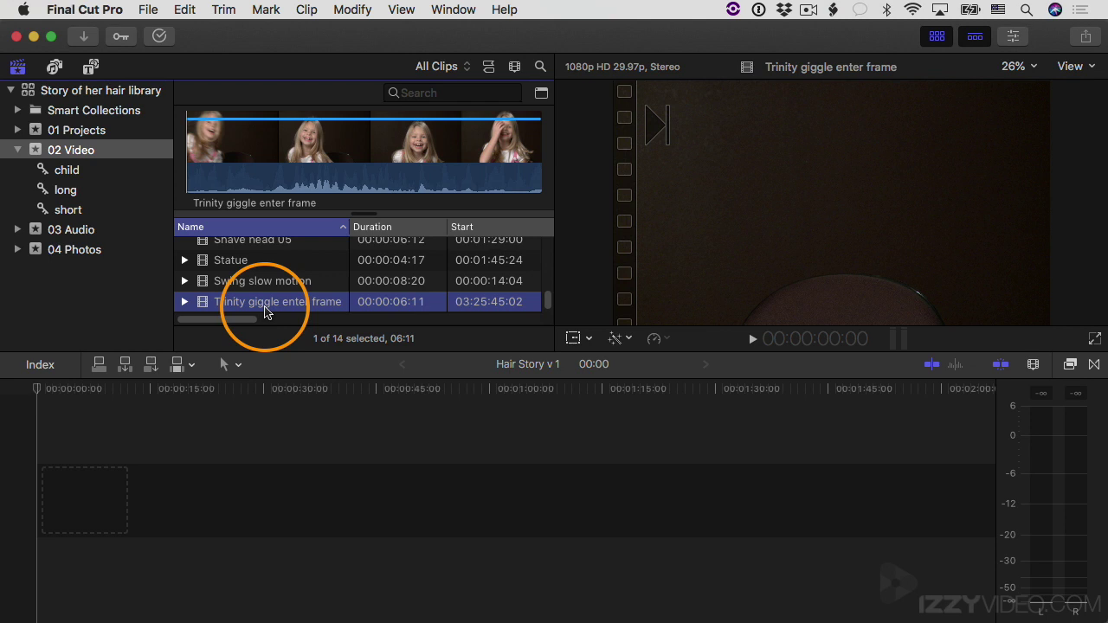
click(307, 166)
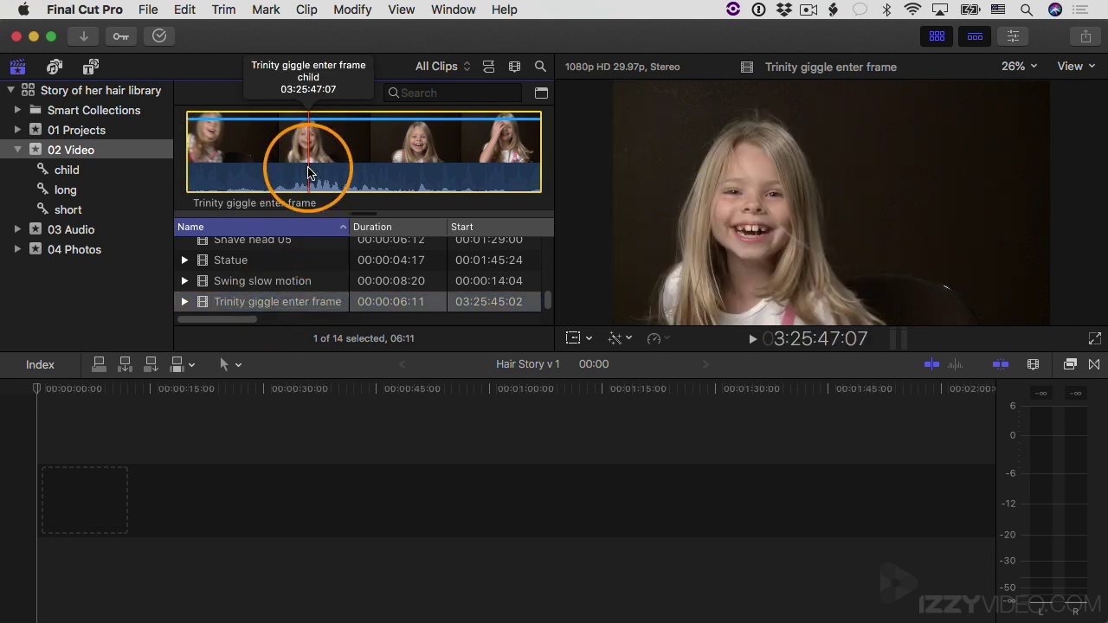
drag(322, 169, 65, 492)
Play the clip through and return the playhead to the timeline start
key(space)
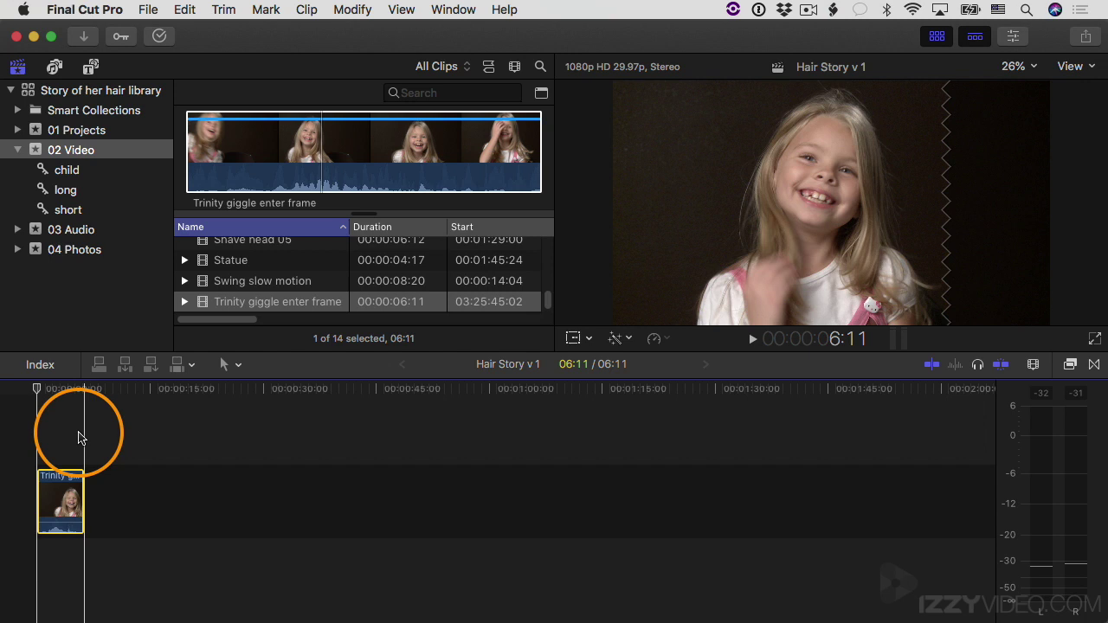
key(Home)
drag(222, 319, 447, 320)
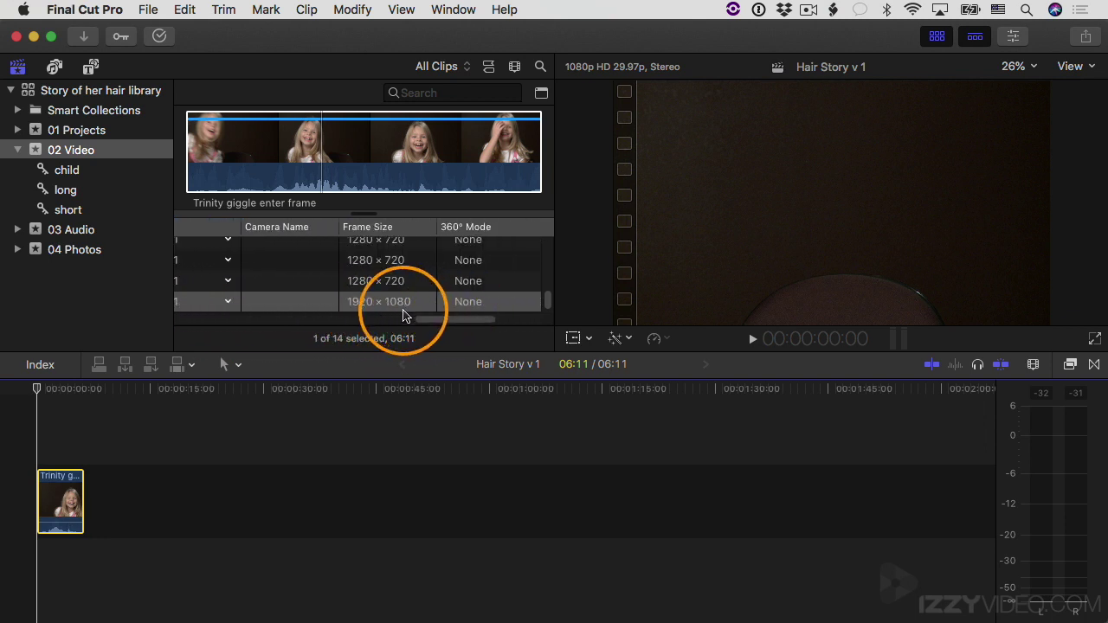
Select Hair Story v 1 in 01 Projects and read its 1080p HD 29.97p format in the Inspector
click(86, 134)
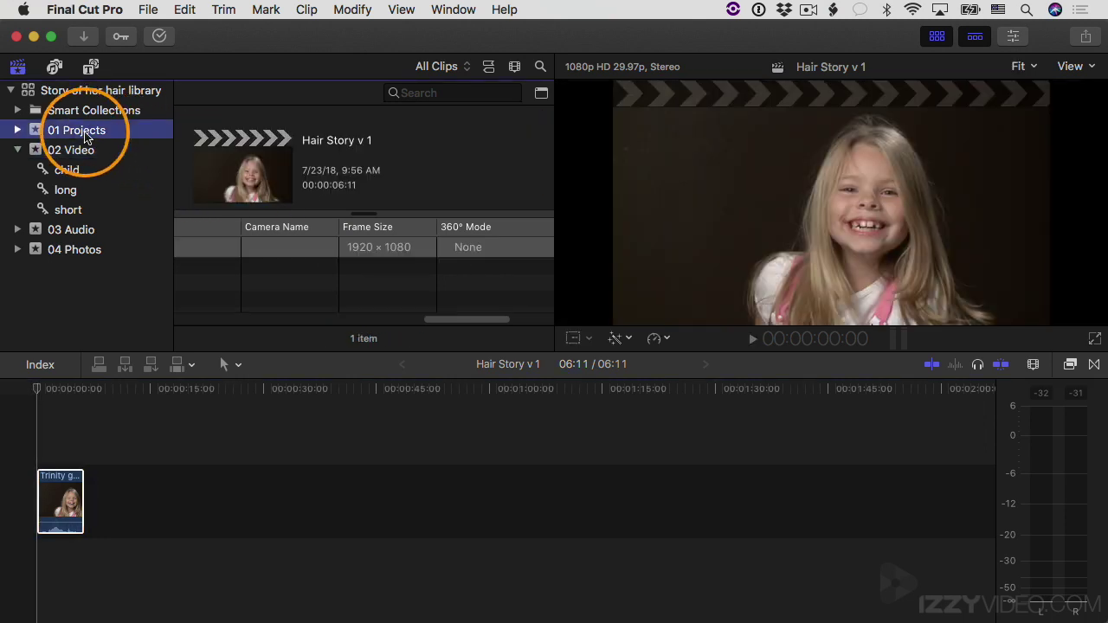
click(249, 160)
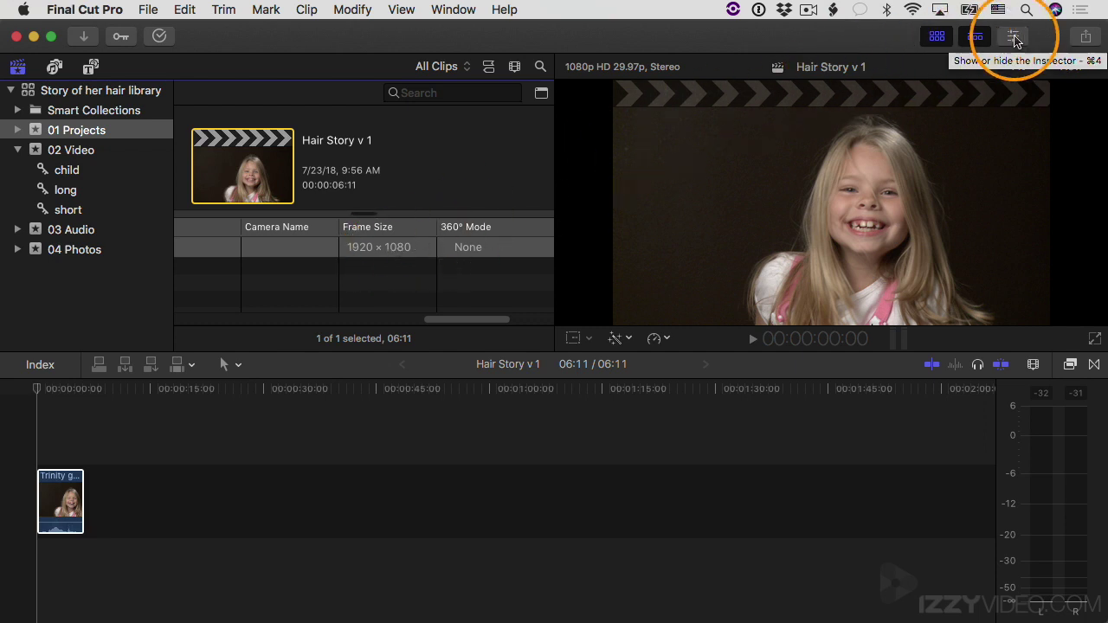
click(1013, 38)
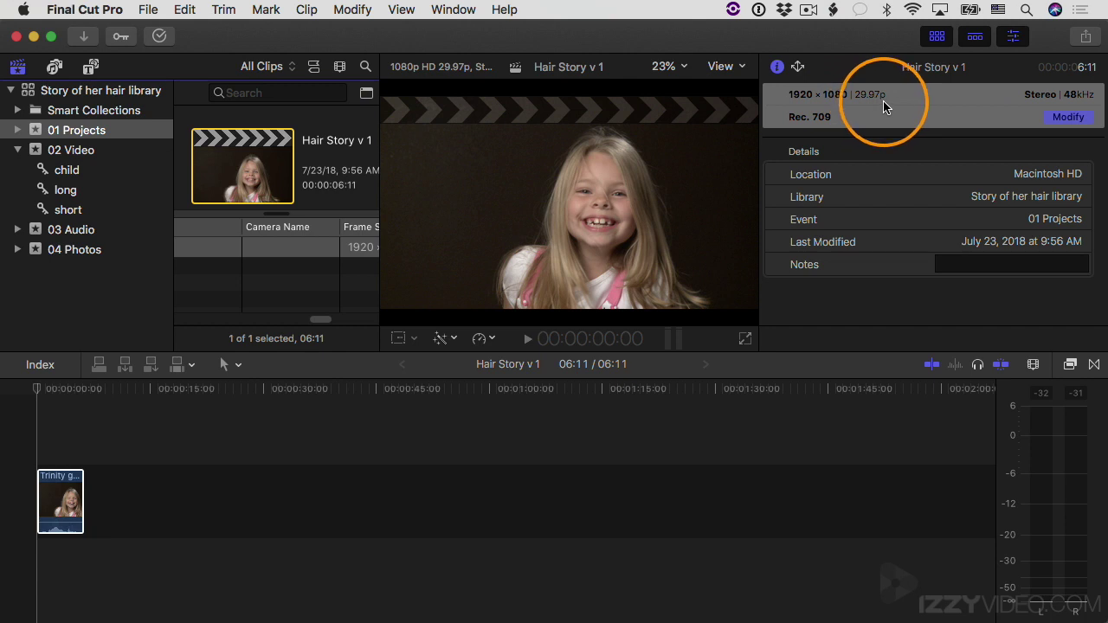
click(1012, 36)
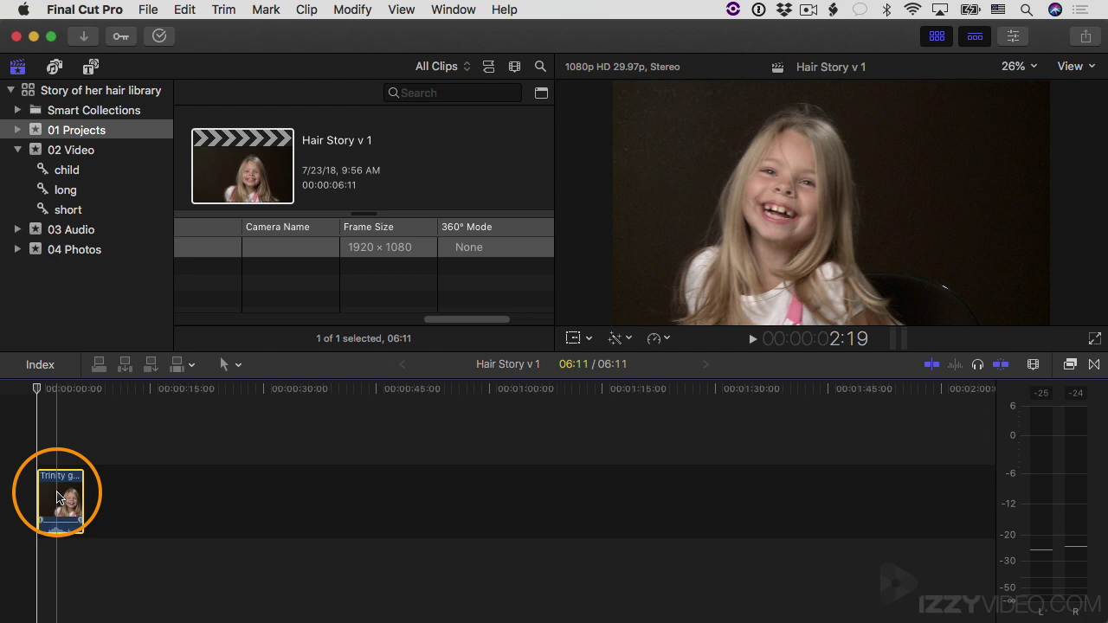
Delete the Trinity clip and add Interview 01 from 02 Video as the timeline's only clip
key(Delete)
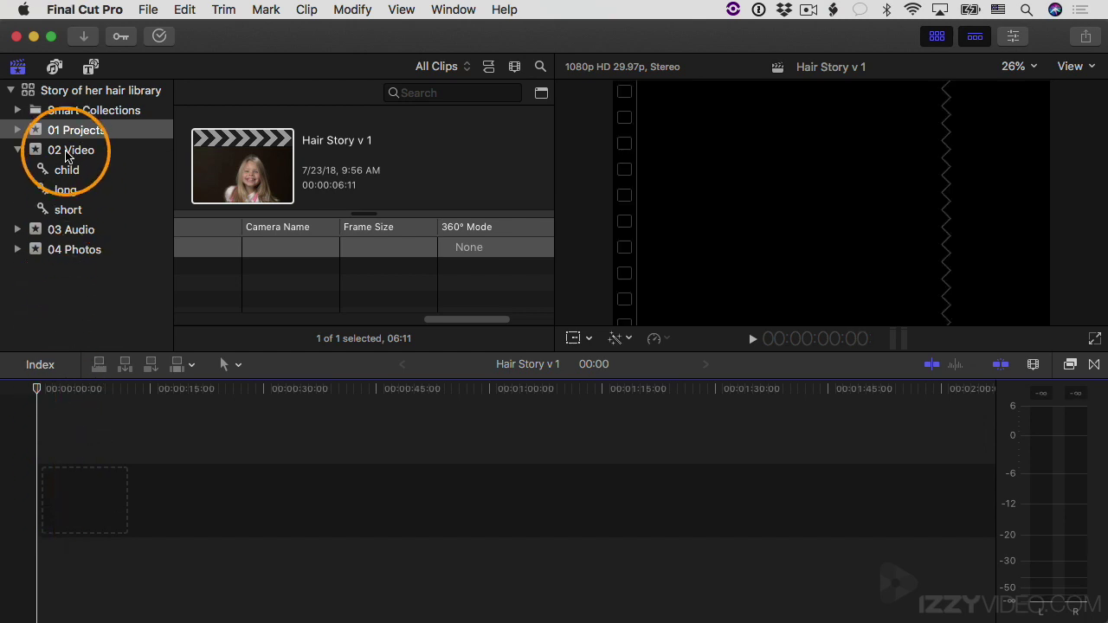
click(69, 150)
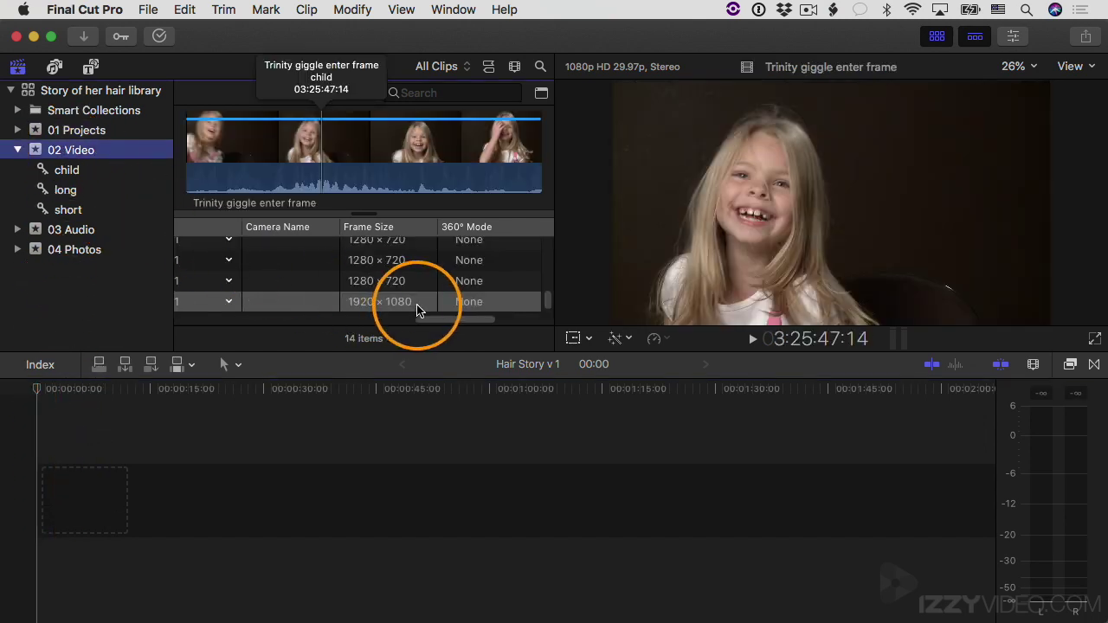
drag(549, 308, 549, 240)
drag(494, 316, 230, 332)
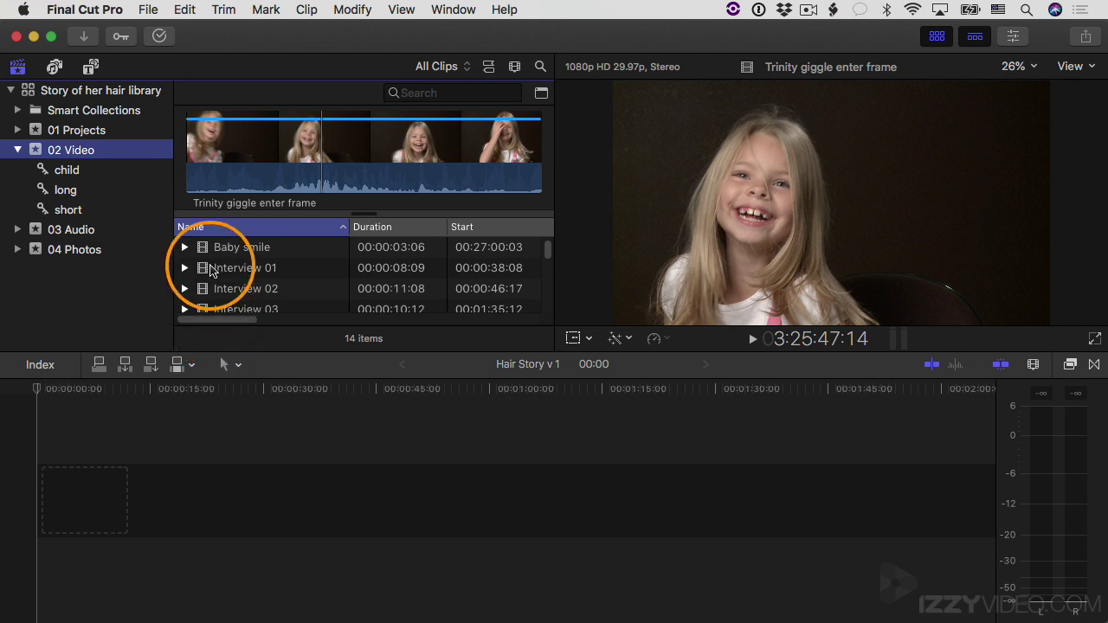
click(209, 274)
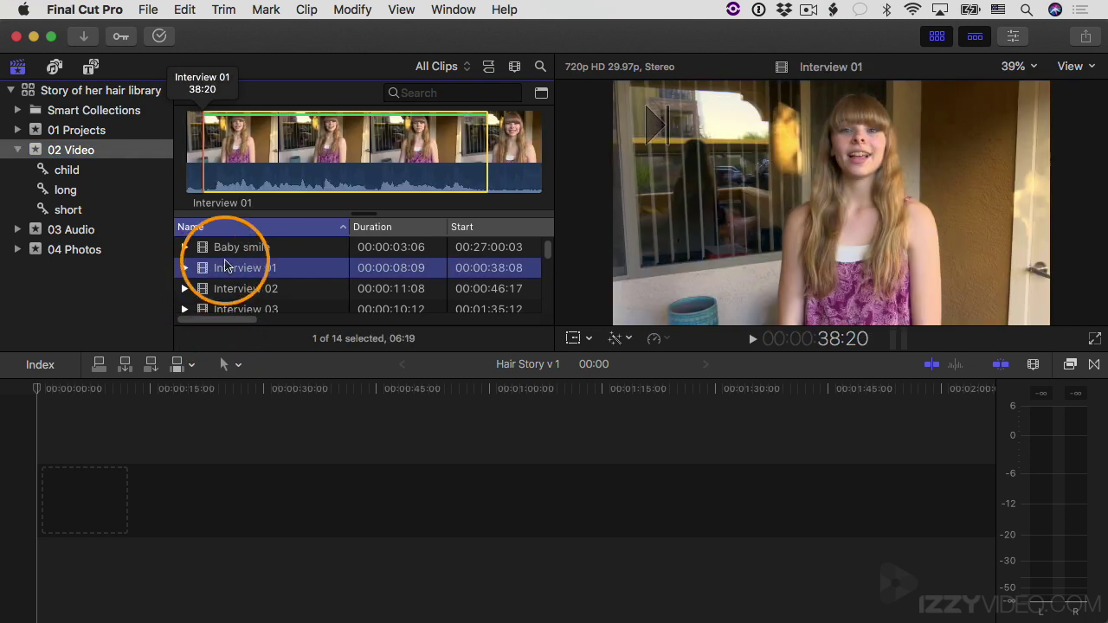
click(205, 145)
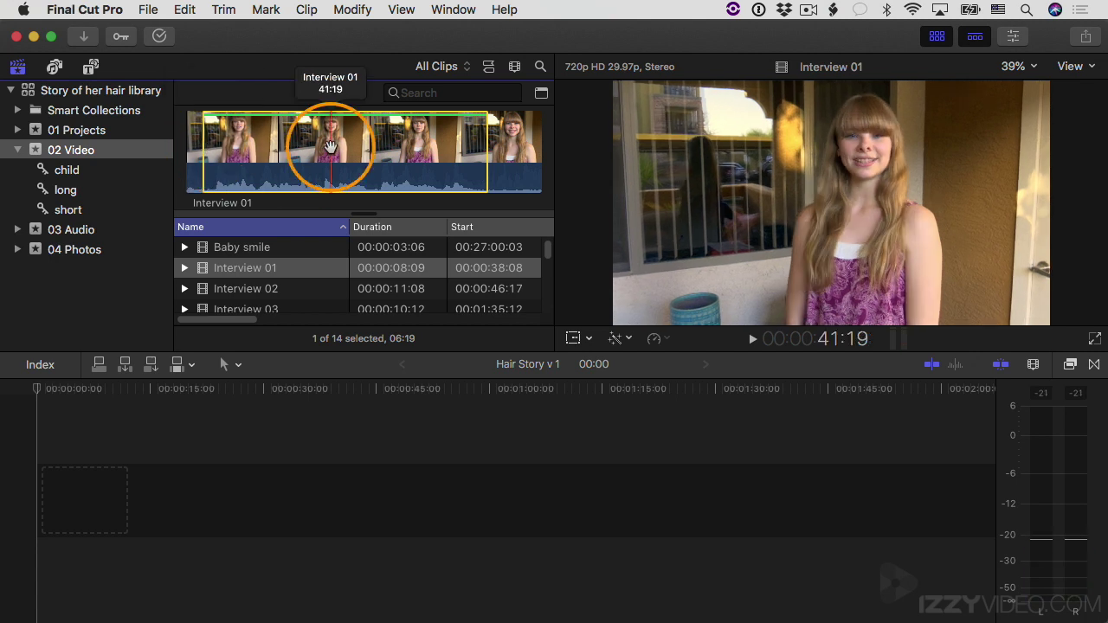
drag(329, 148, 49, 493)
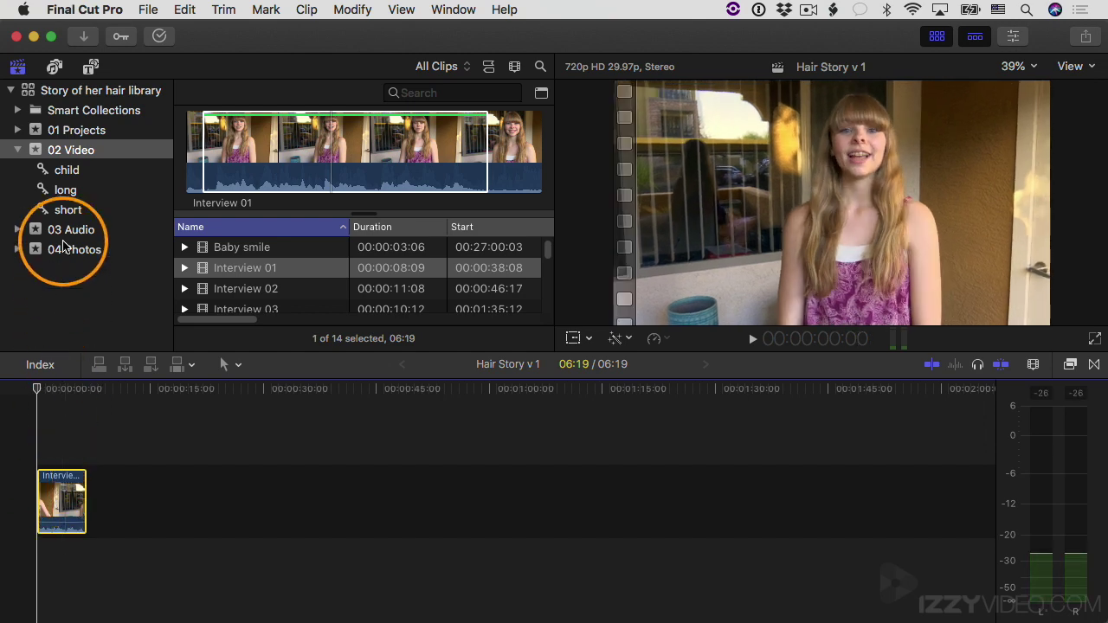
Open Hair Story v 1's project settings, confirming 720p HD, 1280x720 at 29.97p
click(73, 132)
click(242, 165)
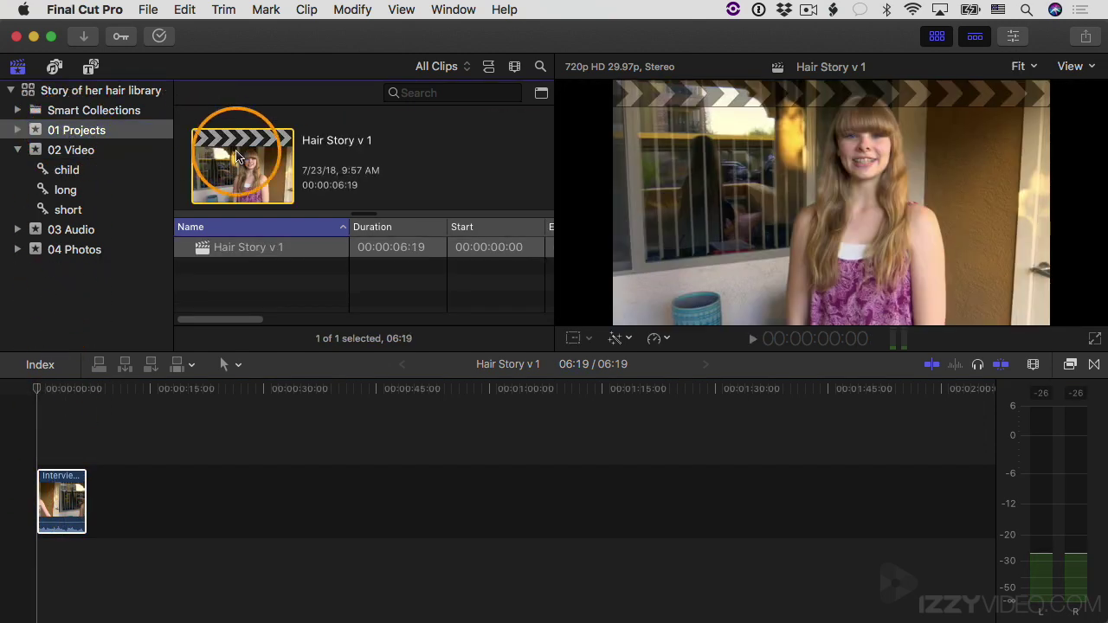
click(1014, 36)
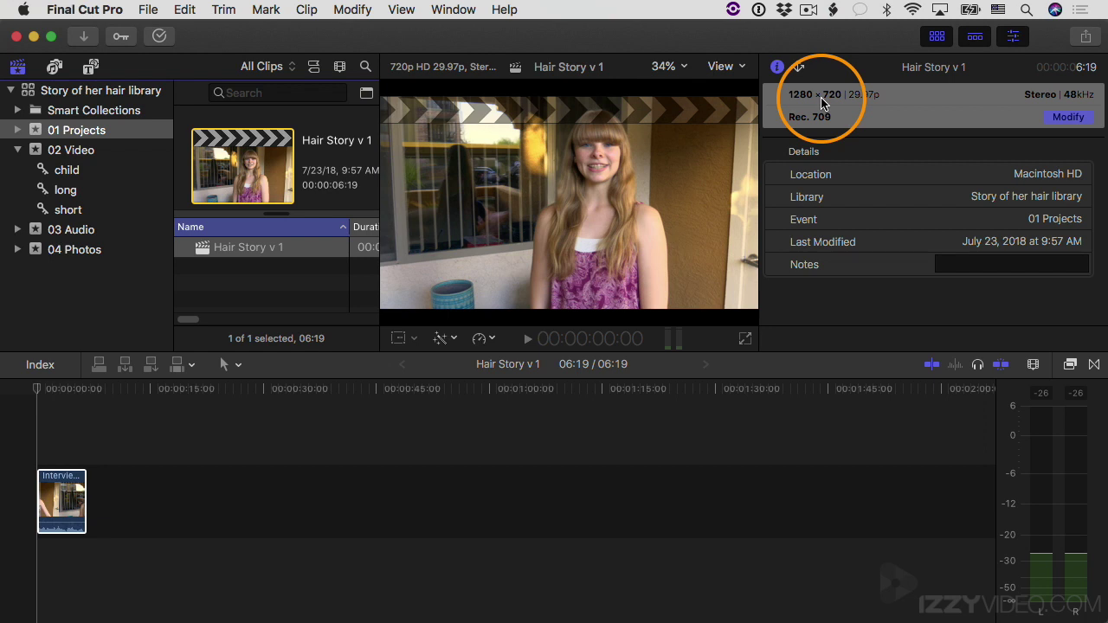
click(1069, 117)
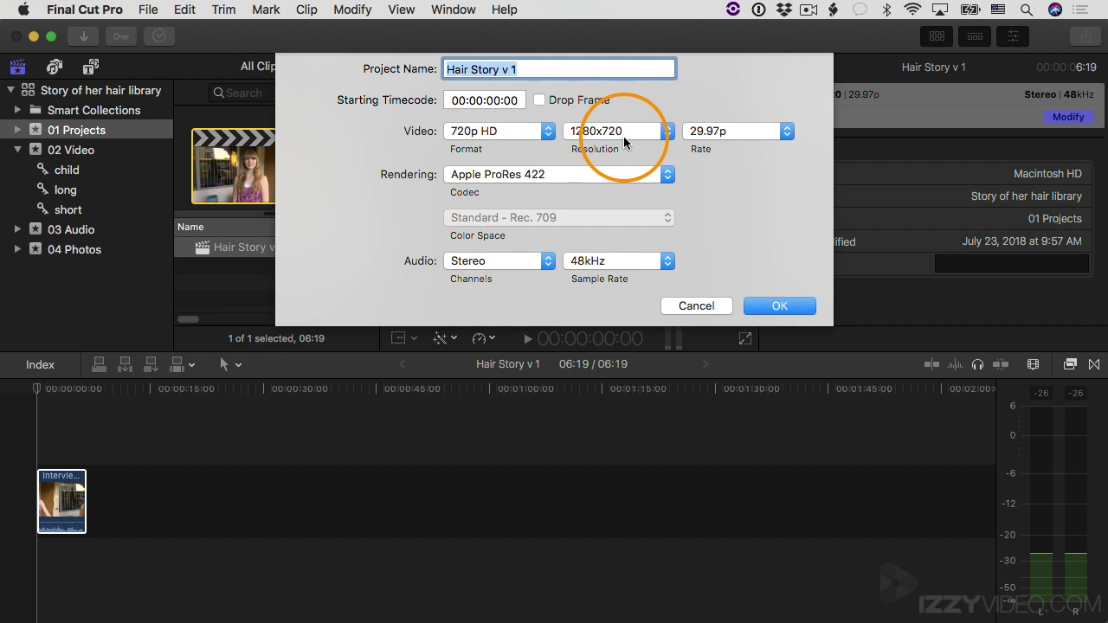
click(717, 137)
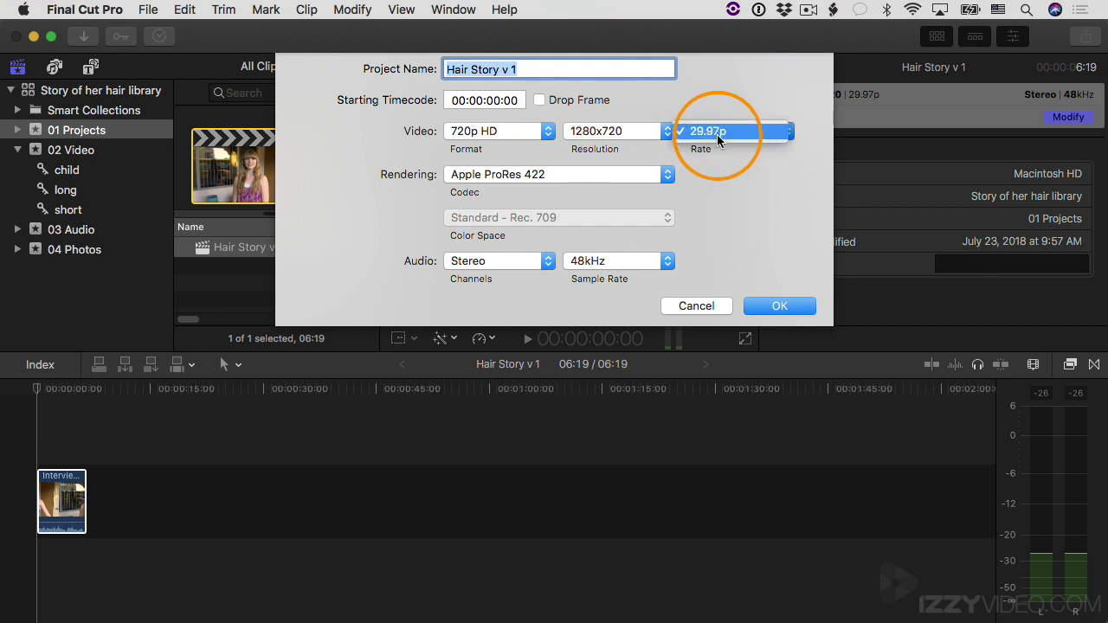
click(716, 134)
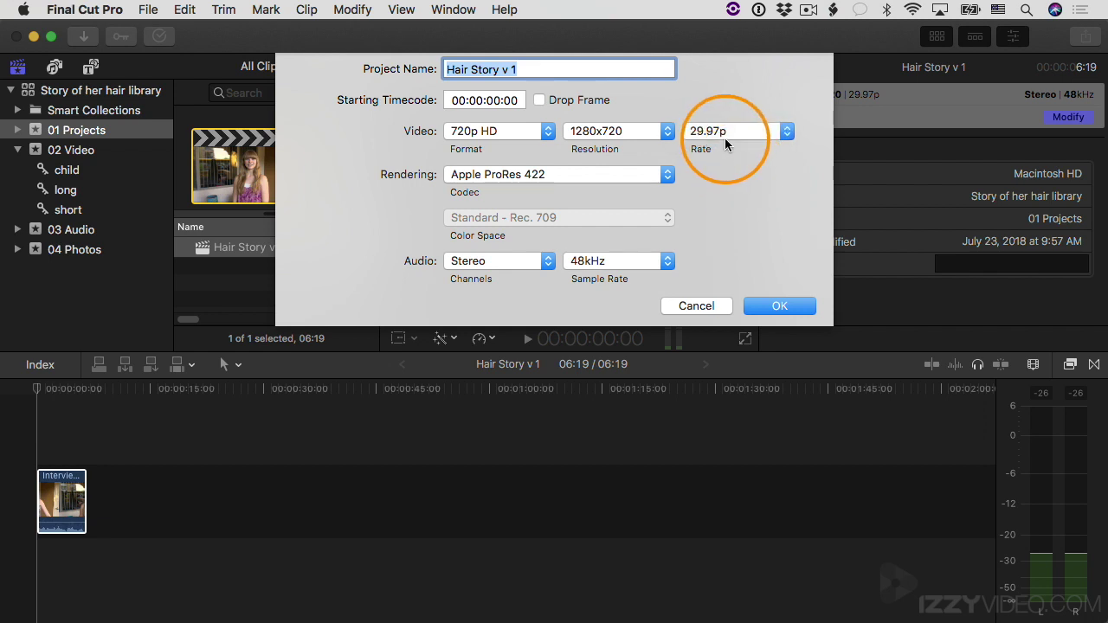
Cancel the settings, close the Inspector, and show the 02 Video clips as filmstrips
click(717, 307)
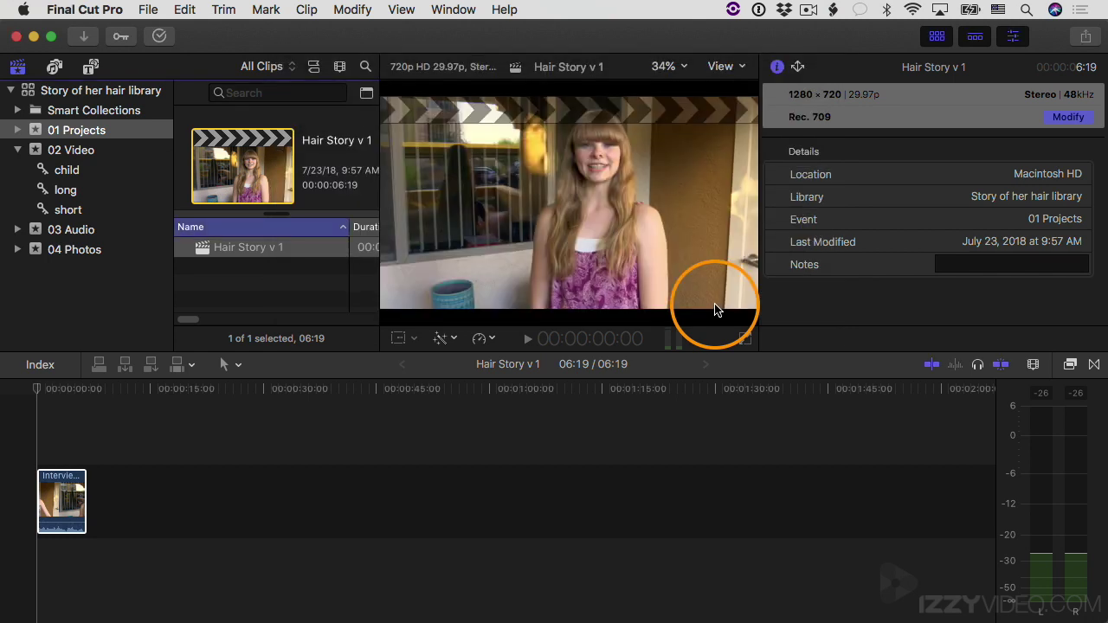
click(76, 150)
click(1012, 37)
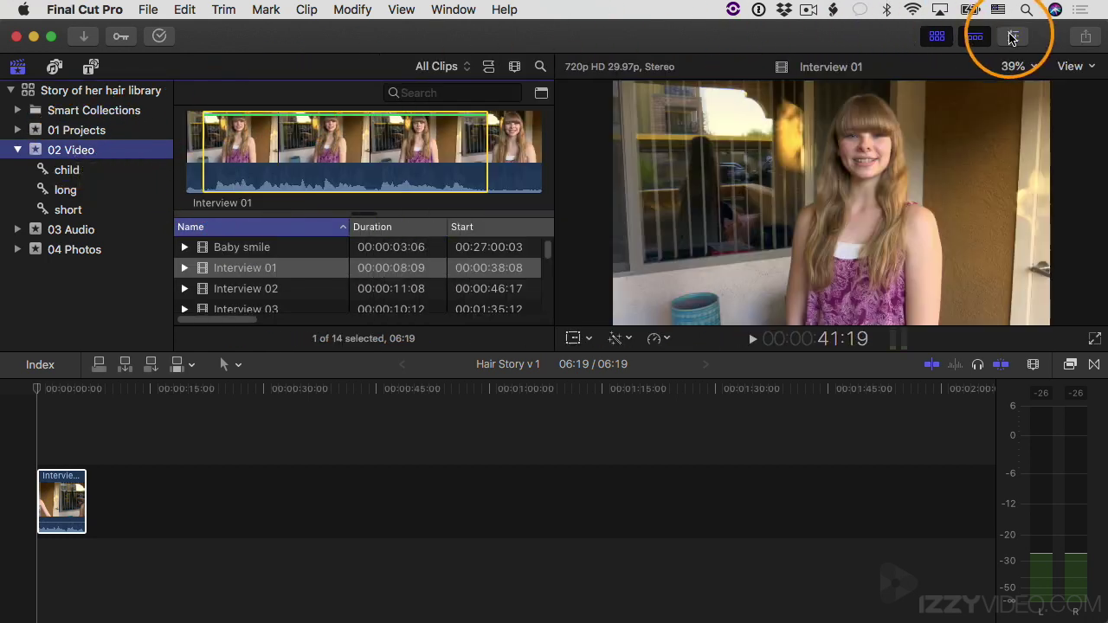
click(488, 69)
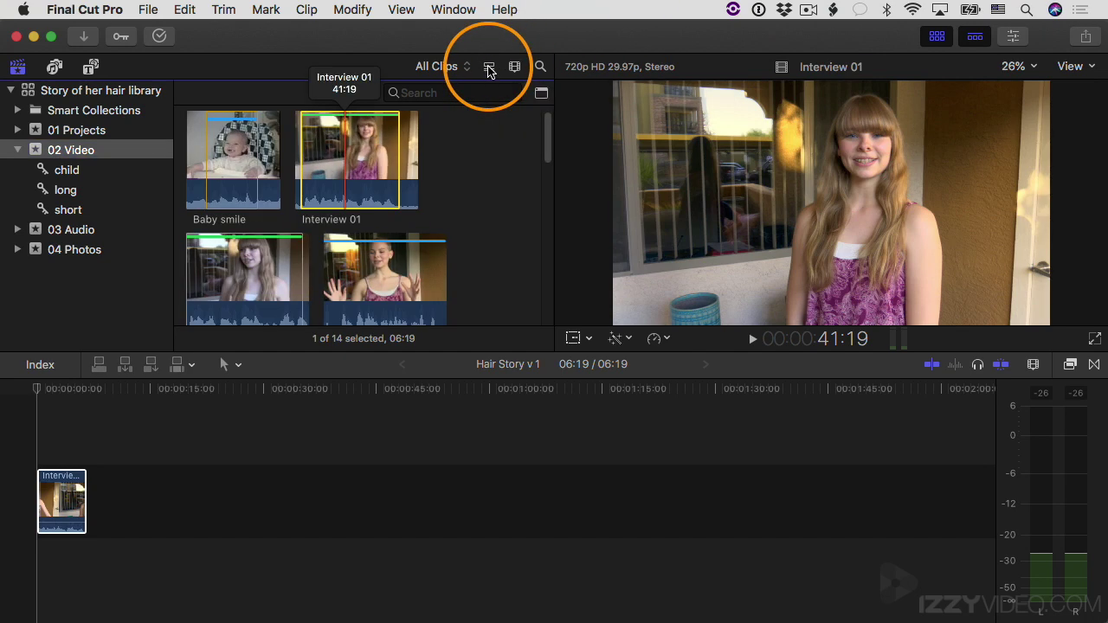